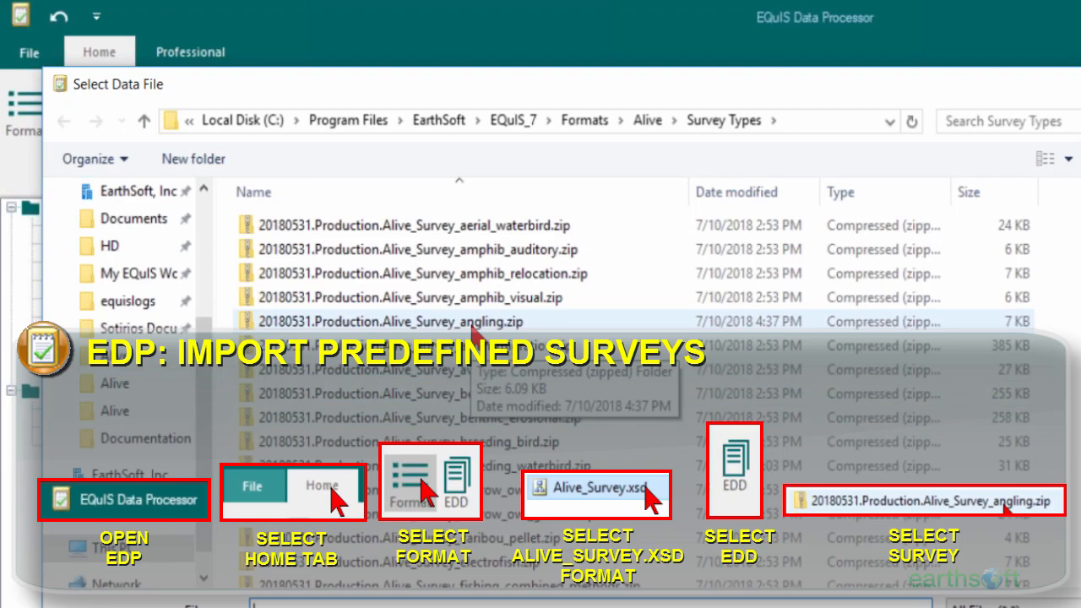
# - Load 20180531.Production.Alive_Survey_angling.zip and review its rt_parameter, rt_param_type, rt_group and rt_group_member tables
pyautogui.doubleClick(472, 328)
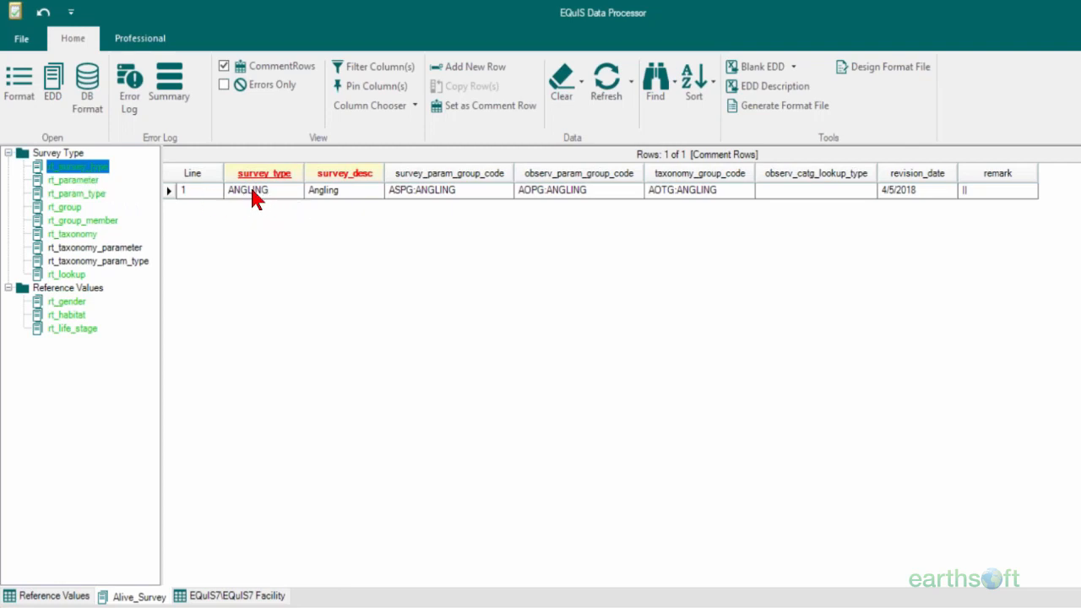
pyautogui.click(84, 183)
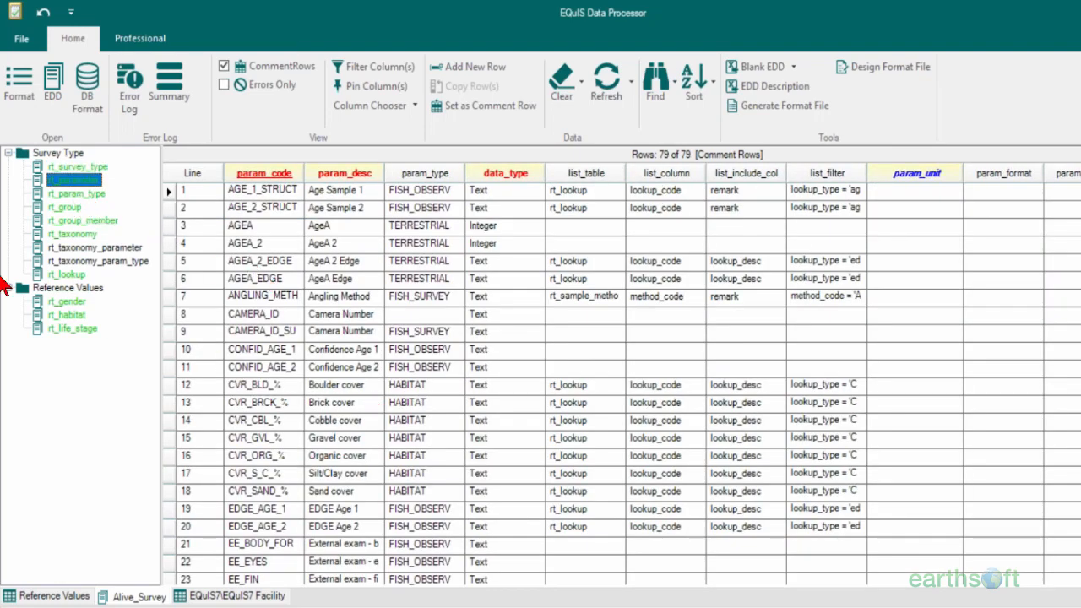
pyautogui.click(56, 194)
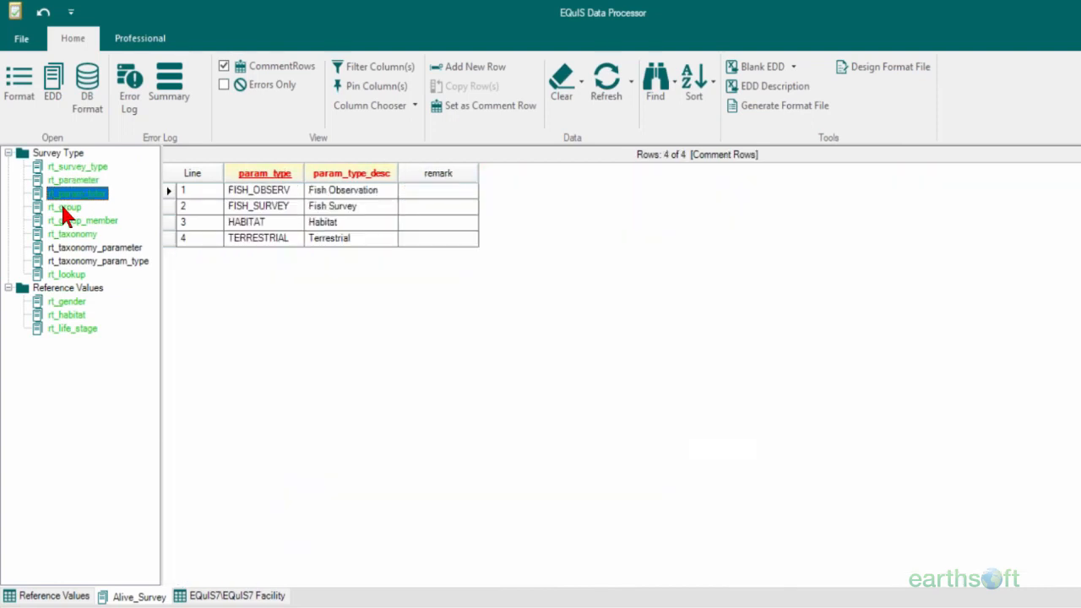
pyautogui.click(66, 208)
pyautogui.click(76, 221)
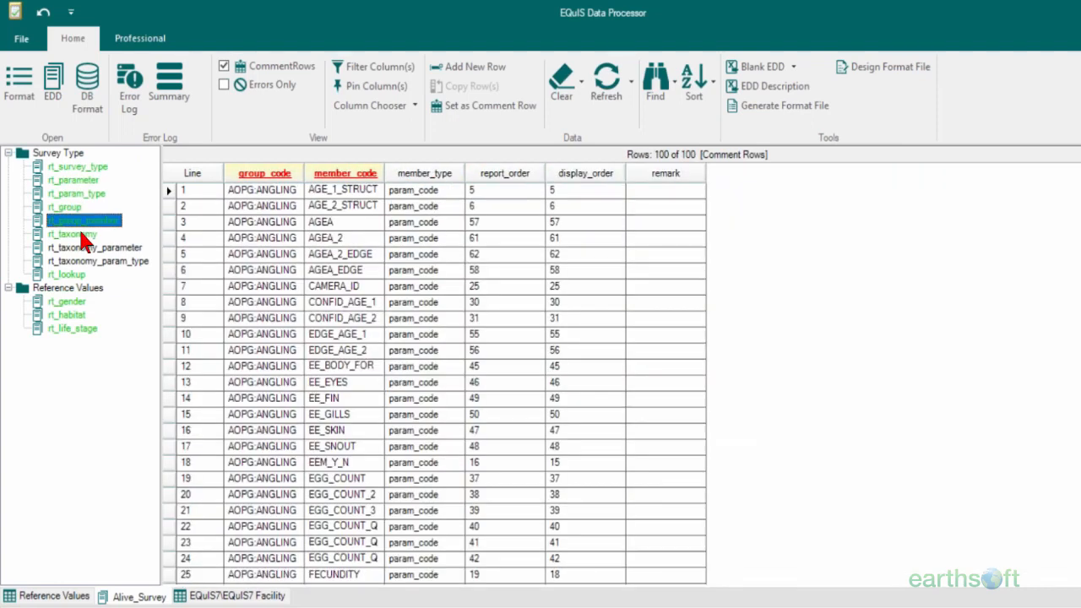
# - Examine the taxonomy codes, parent codes and species descriptions throughout the rt_taxonomy table
pyautogui.click(81, 233)
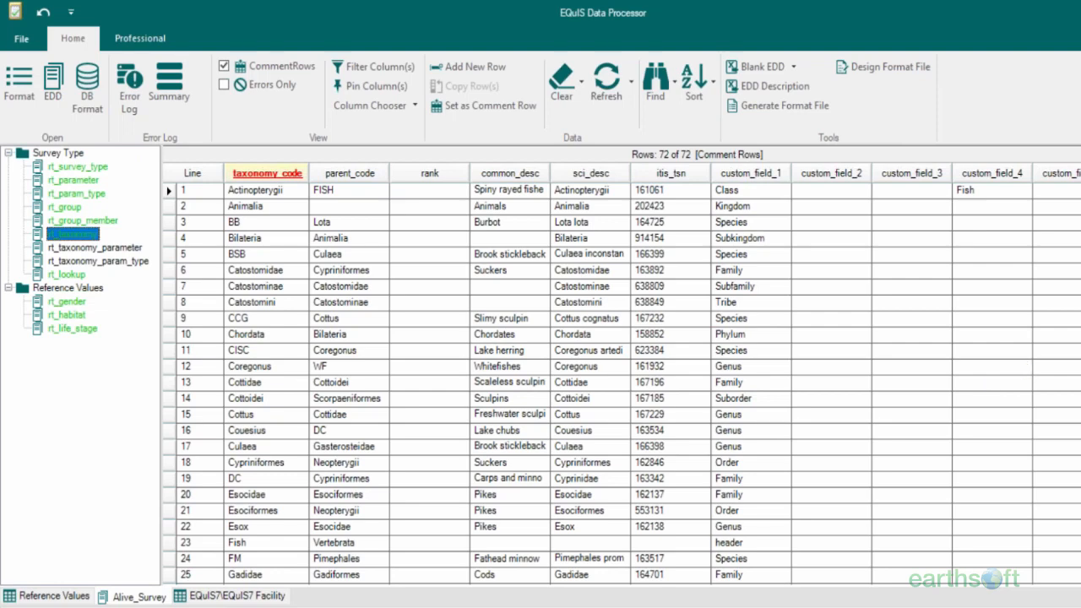
pyautogui.scroll(-3, 591, 380)
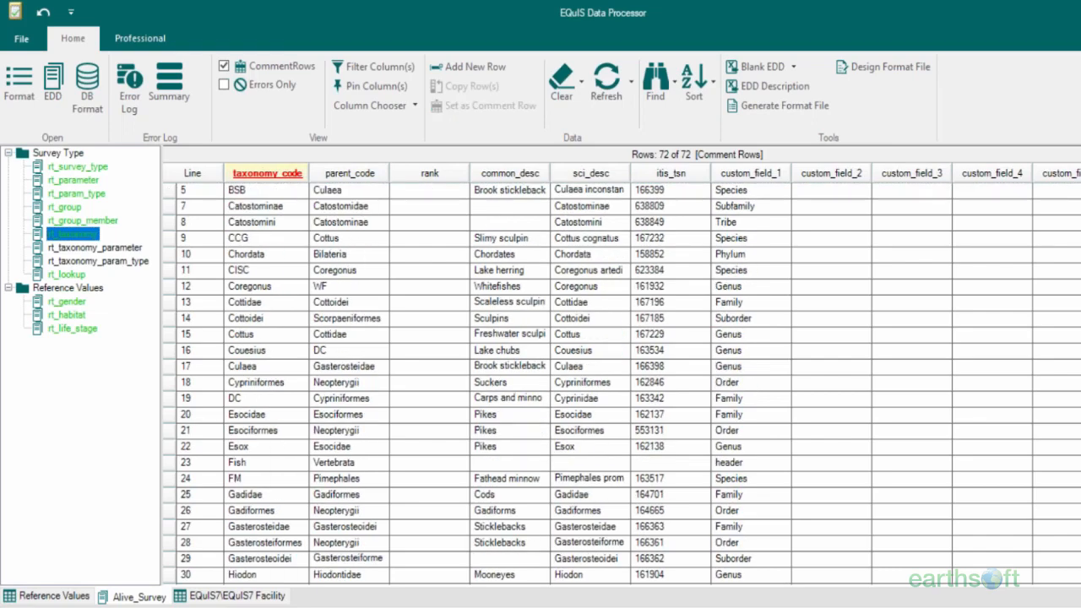
pyautogui.scroll(-4, 591, 380)
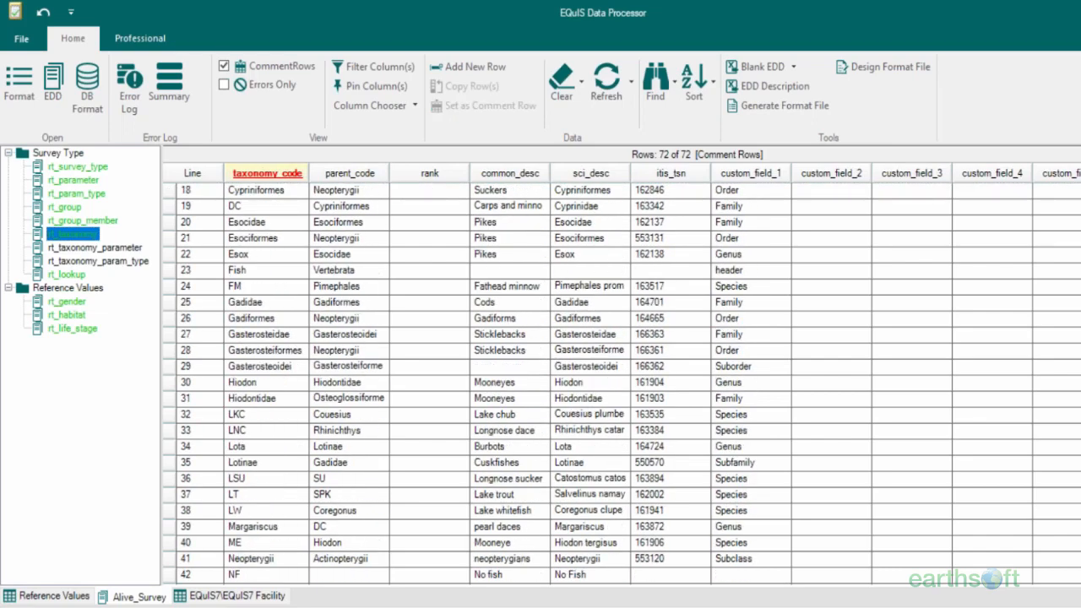
pyautogui.scroll(-1, 591, 380)
pyautogui.scroll(-2, 591, 380)
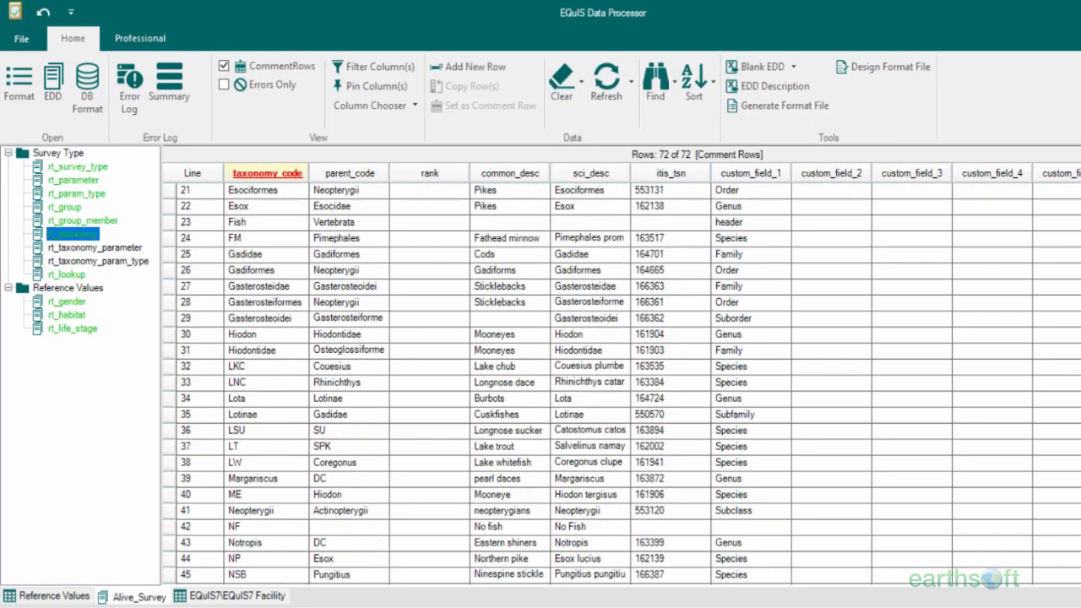
pyautogui.scroll(1, 591, 380)
pyautogui.scroll(-1, 591, 380)
pyautogui.scroll(-1, 592, 380)
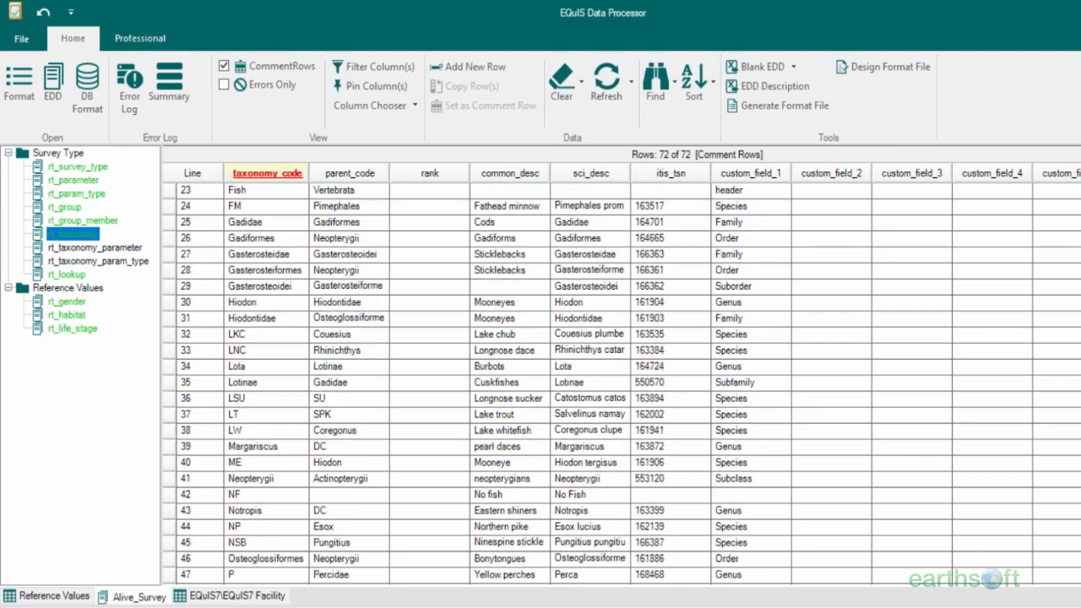
pyautogui.scroll(-4, 591, 380)
pyautogui.scroll(-1, 591, 380)
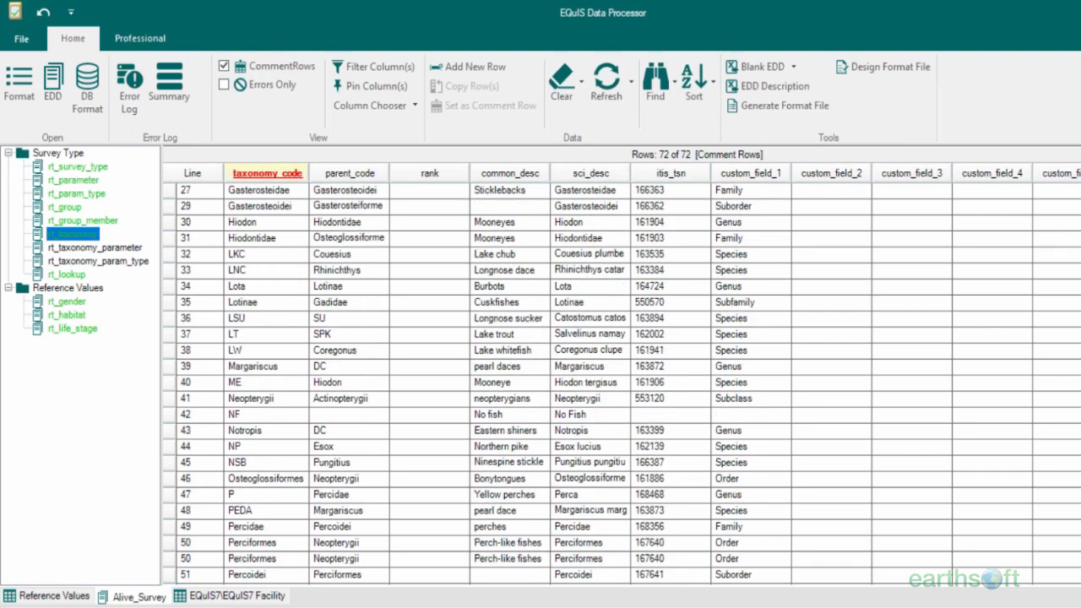
pyautogui.scroll(-10, 620, 380)
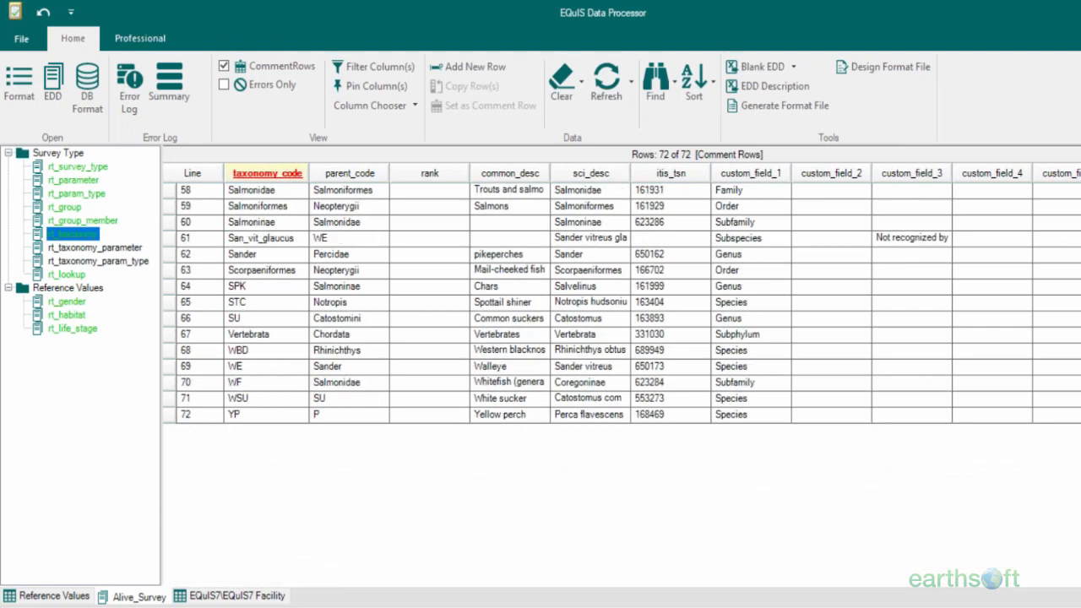
pyautogui.scroll(1, 621, 380)
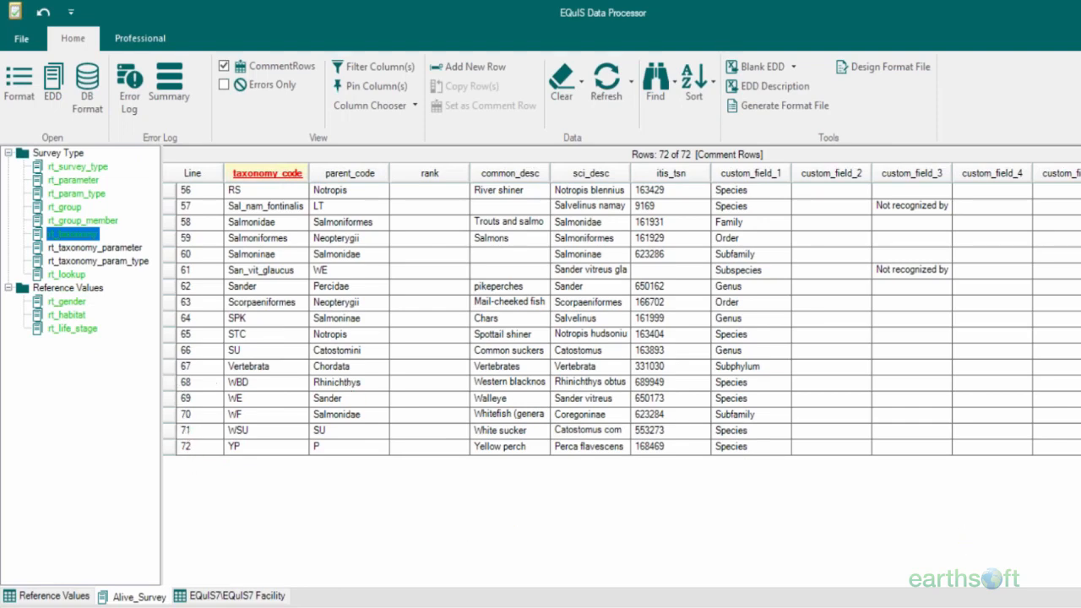
pyautogui.scroll(4, 621, 380)
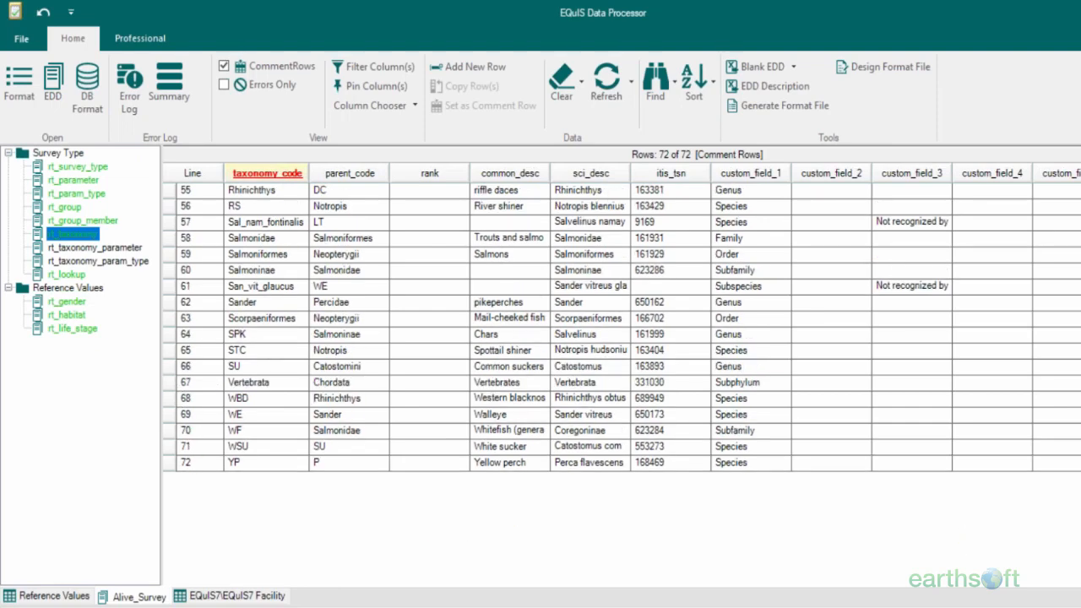
pyautogui.scroll(15, 621, 380)
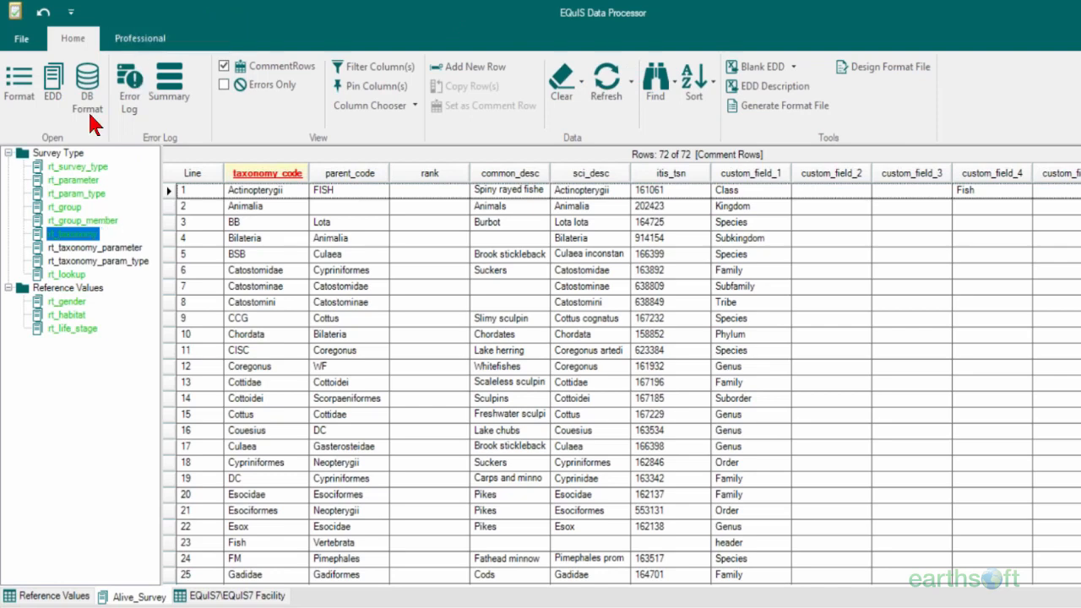
# - Commit the angling survey data to the database with the Insert and Merge option
pyautogui.click(139, 40)
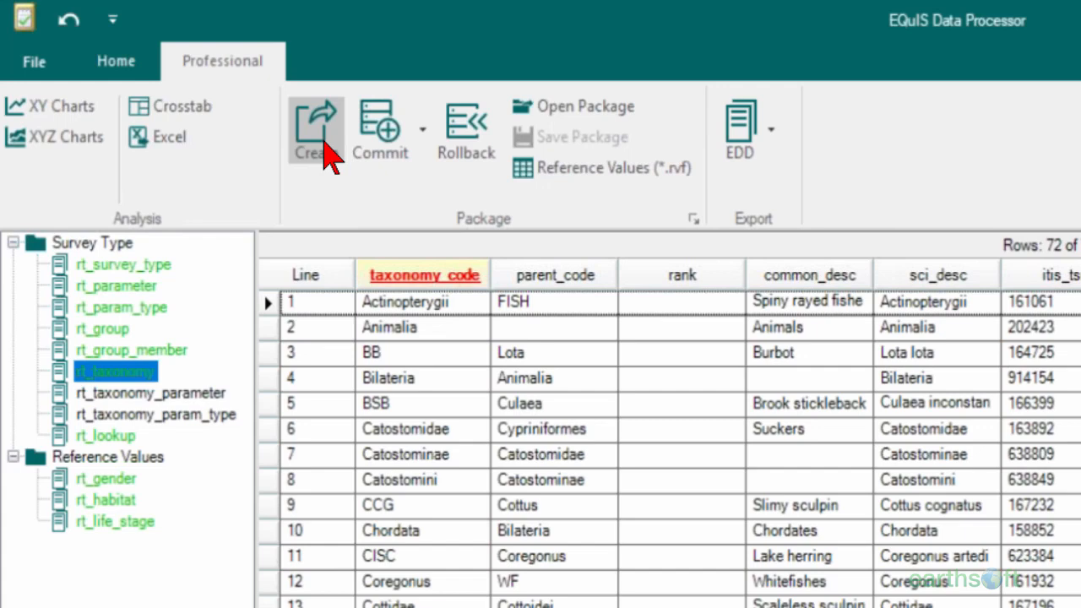
pyautogui.click(422, 135)
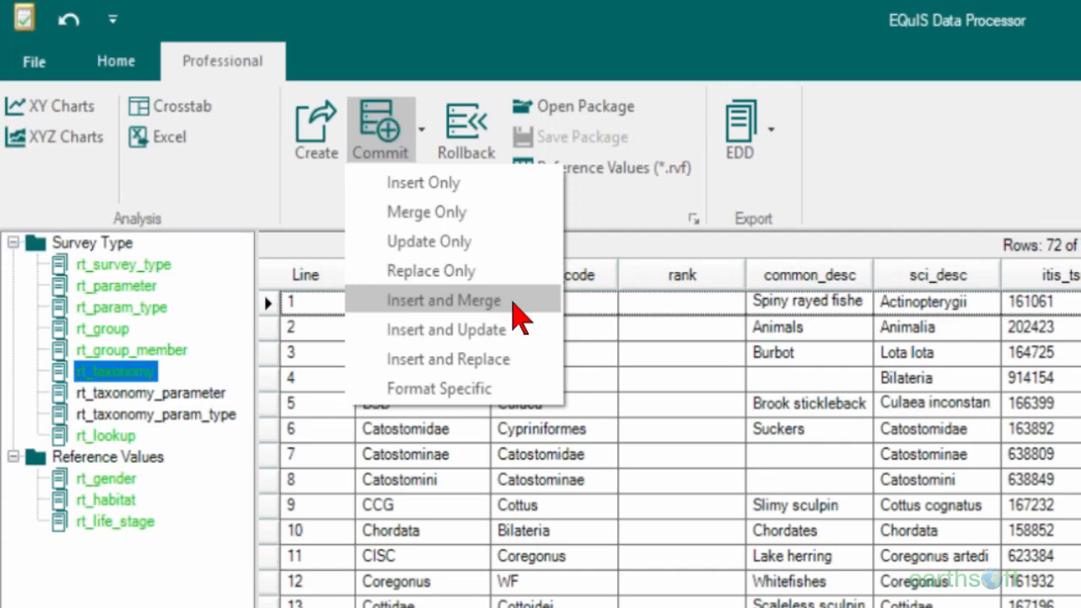
pyautogui.click(946, 175)
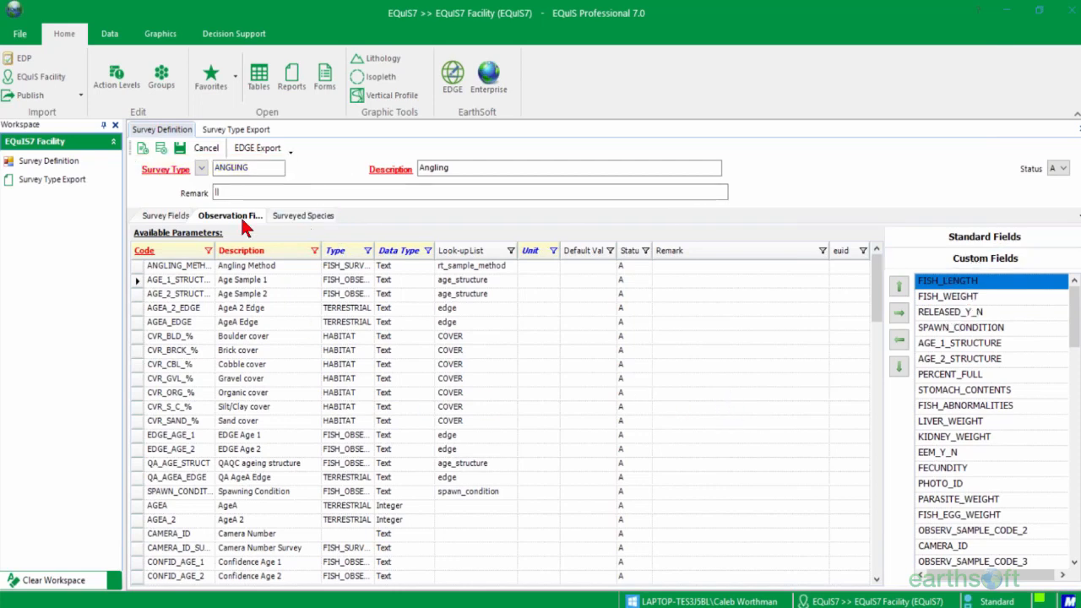
# - Review the survey fields, observation fields and surveyed species defined for the ANGLING survey type
pyautogui.click(165, 217)
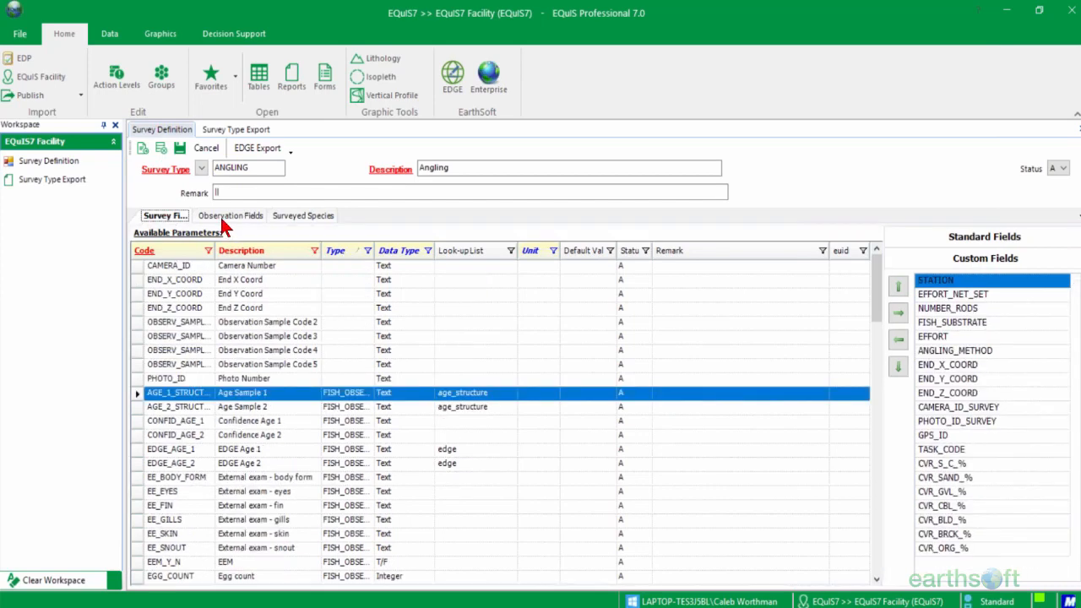
pyautogui.click(221, 217)
pyautogui.click(304, 216)
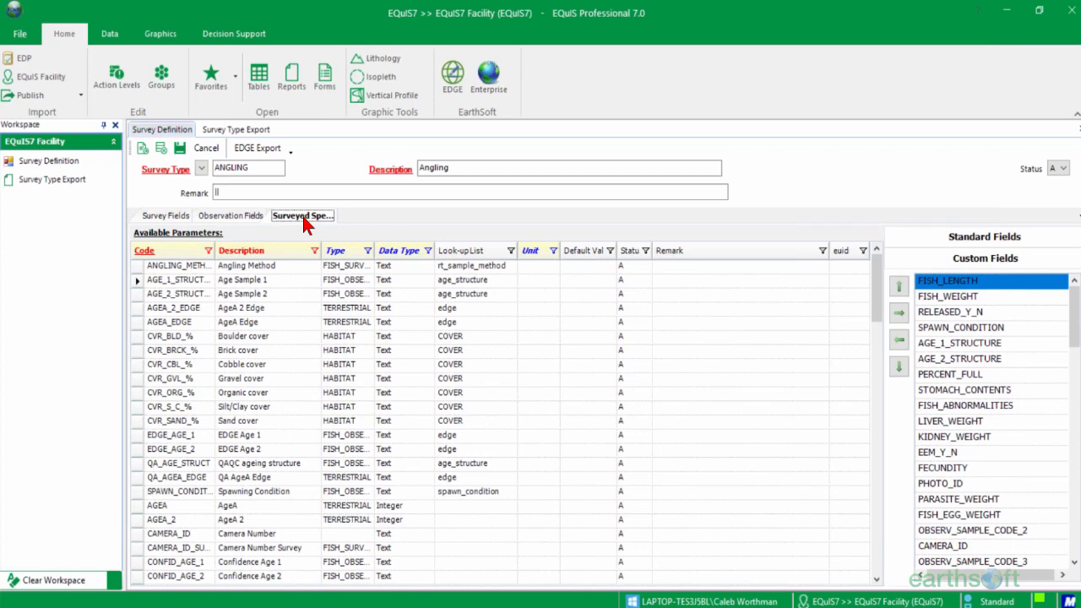
# - Add OBSERV_SAMPLE_CODE_2 to the ANGLING survey's custom survey fields and remove EFFORT from them
pyautogui.click(165, 215)
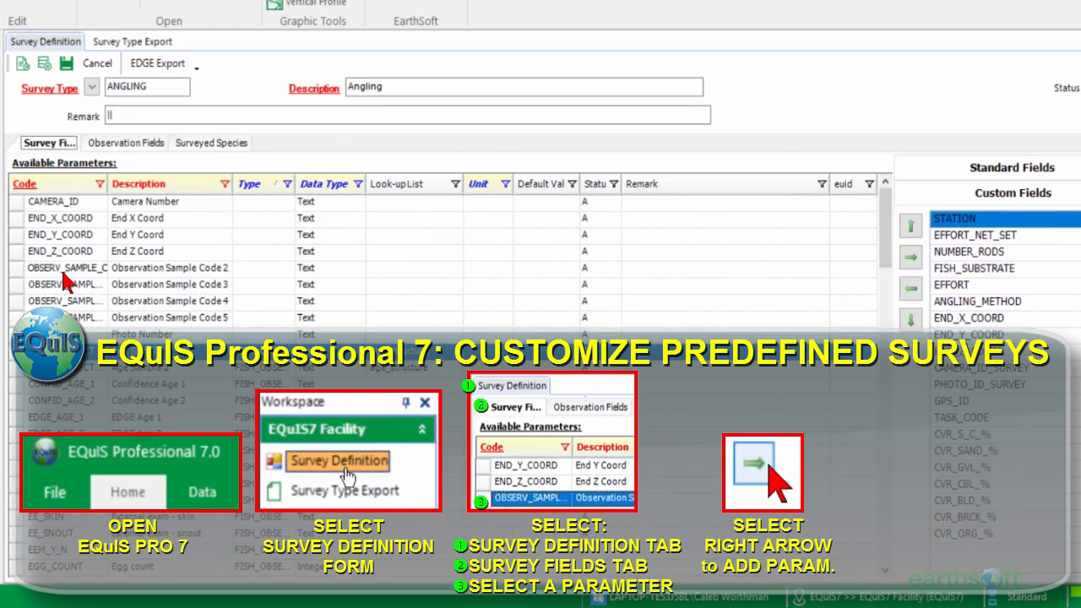
pyautogui.click(64, 271)
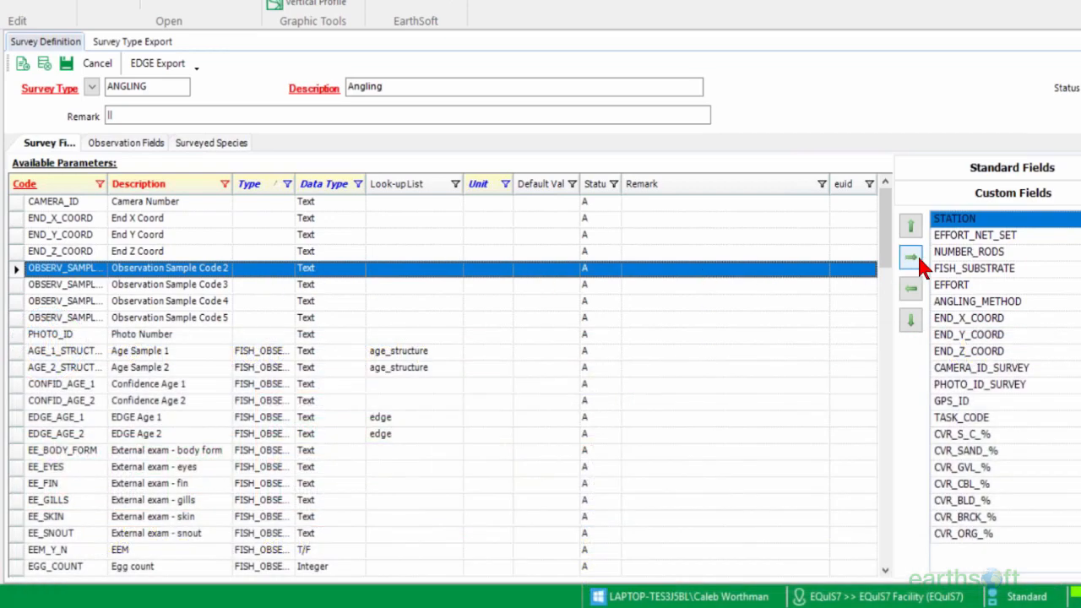
pyautogui.click(919, 260)
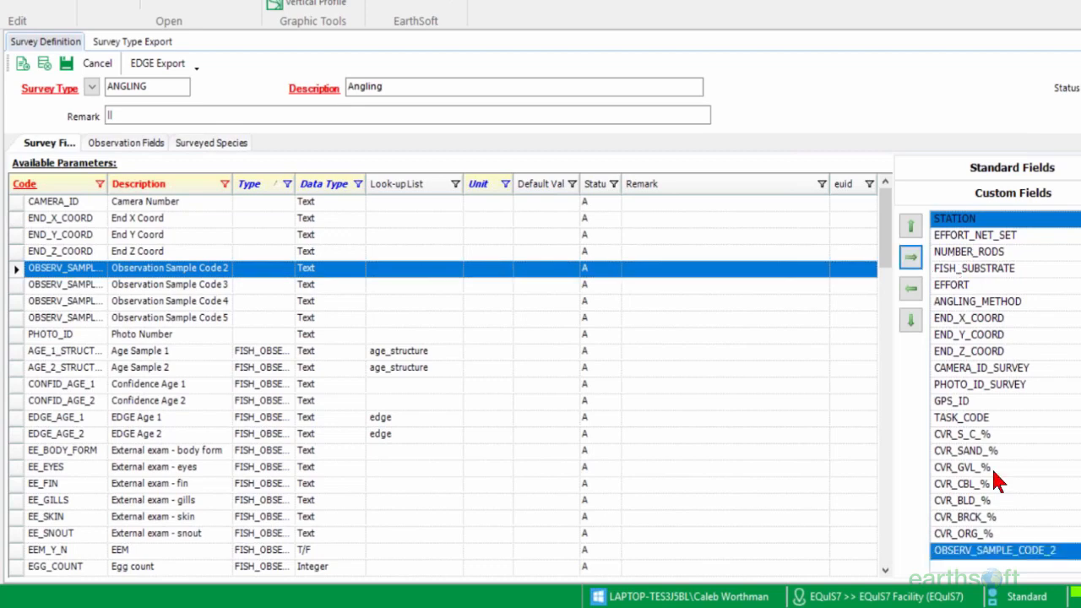
pyautogui.click(962, 287)
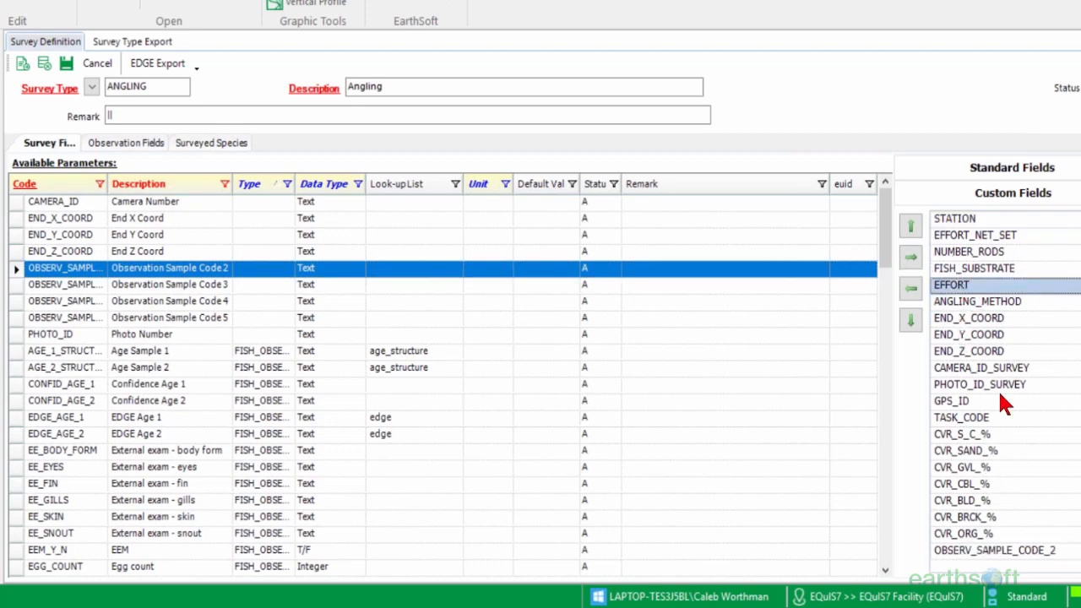
pyautogui.click(911, 288)
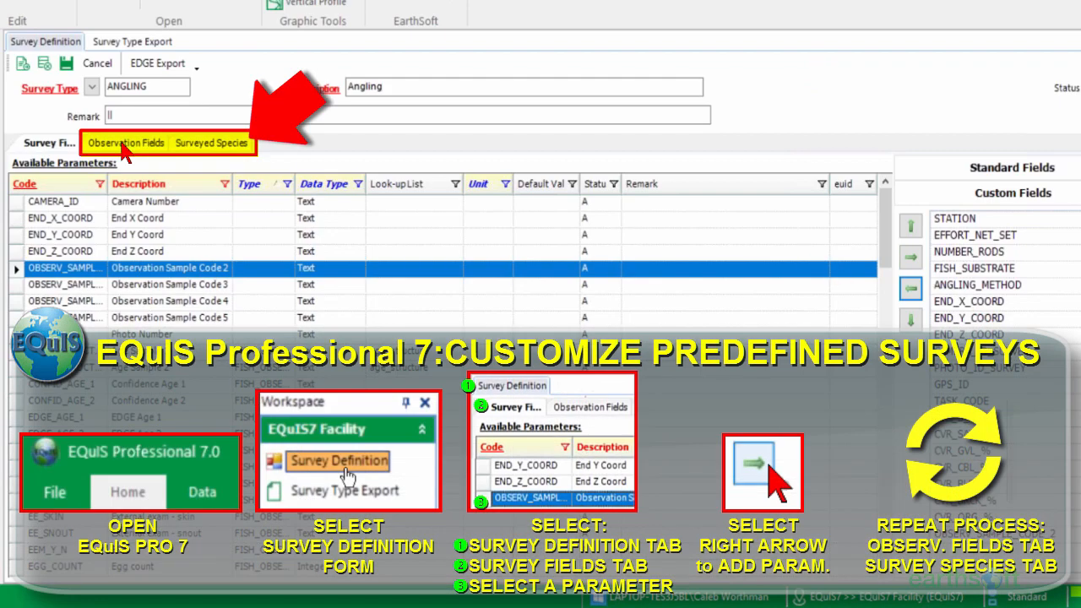
# - Add the FISH_NUMBER parameter to the ANGLING survey's custom observation fields
pyautogui.click(125, 143)
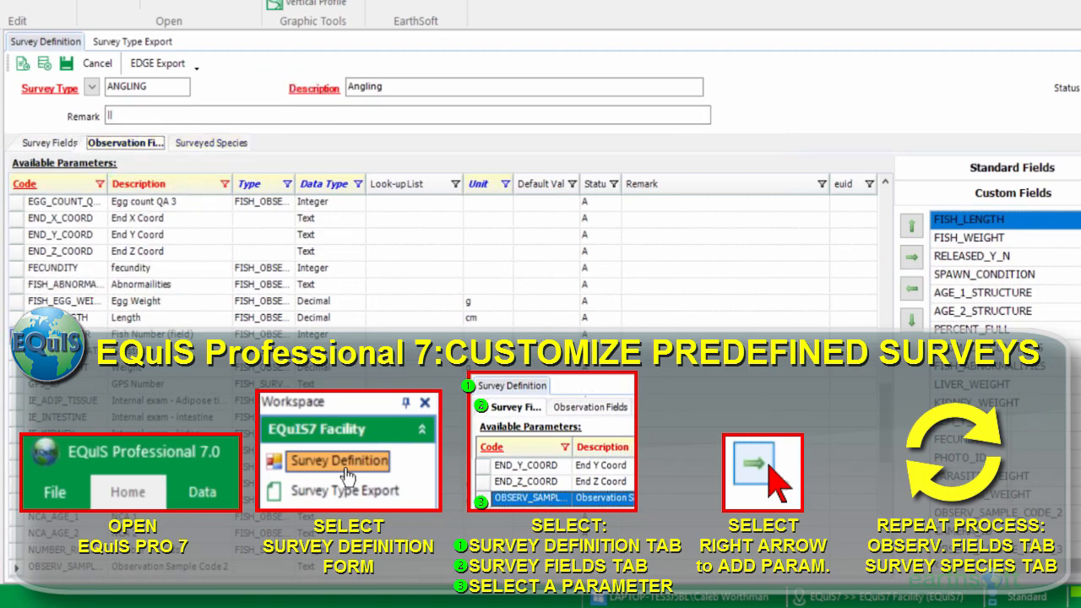
pyautogui.click(16, 335)
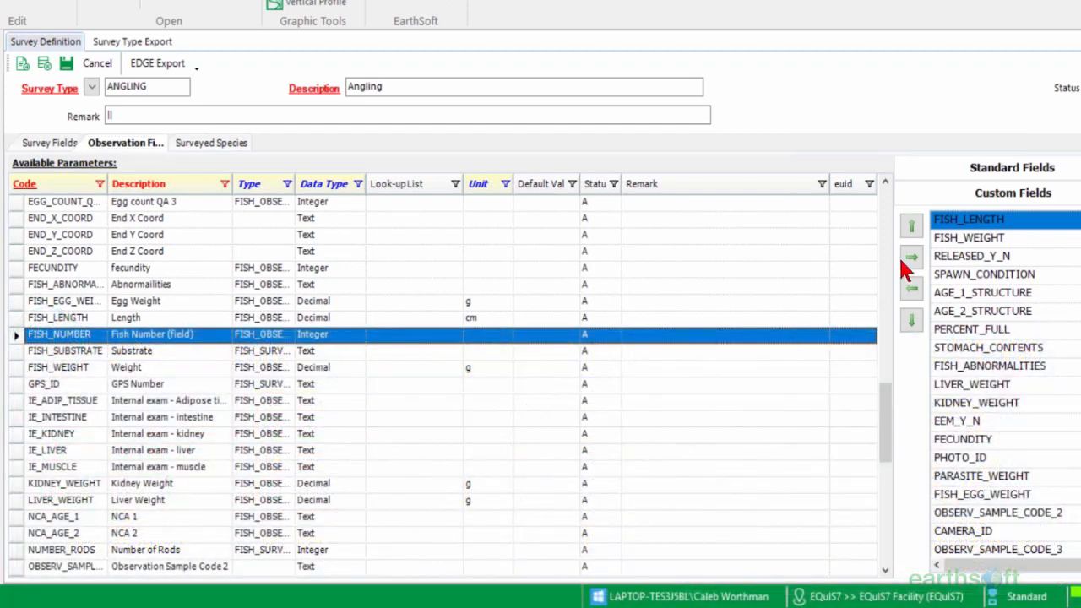
pyautogui.click(909, 256)
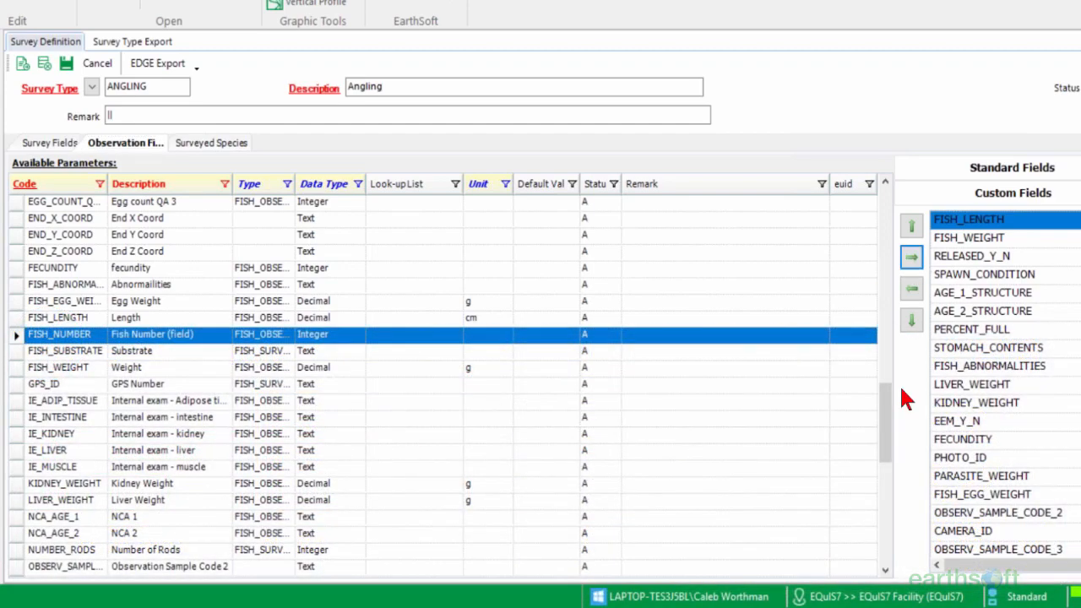
# - Remove STOMACH_CONTENTS, LIVER_WEIGHT and KIDNEY_WEIGHT from the ANGLING survey's custom observation fields
pyautogui.click(986, 351)
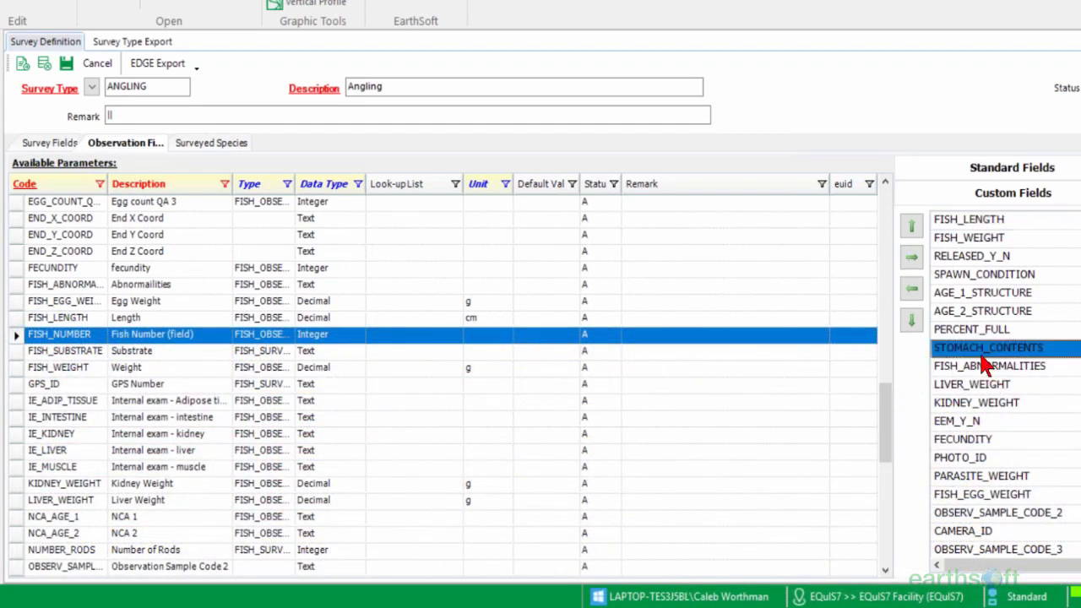
pyautogui.click(912, 290)
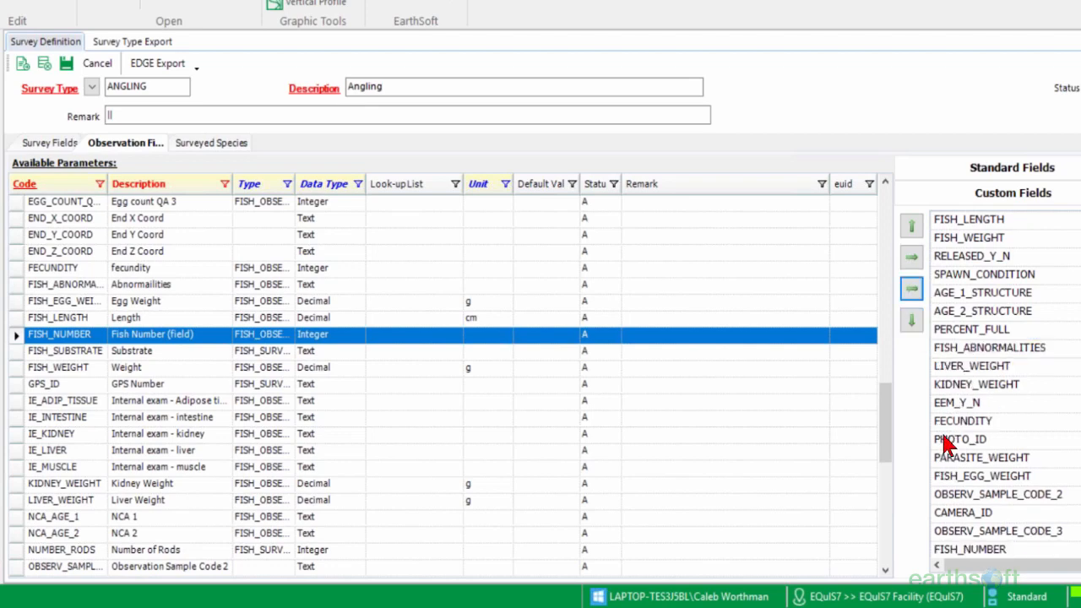
pyautogui.click(989, 368)
pyautogui.click(912, 289)
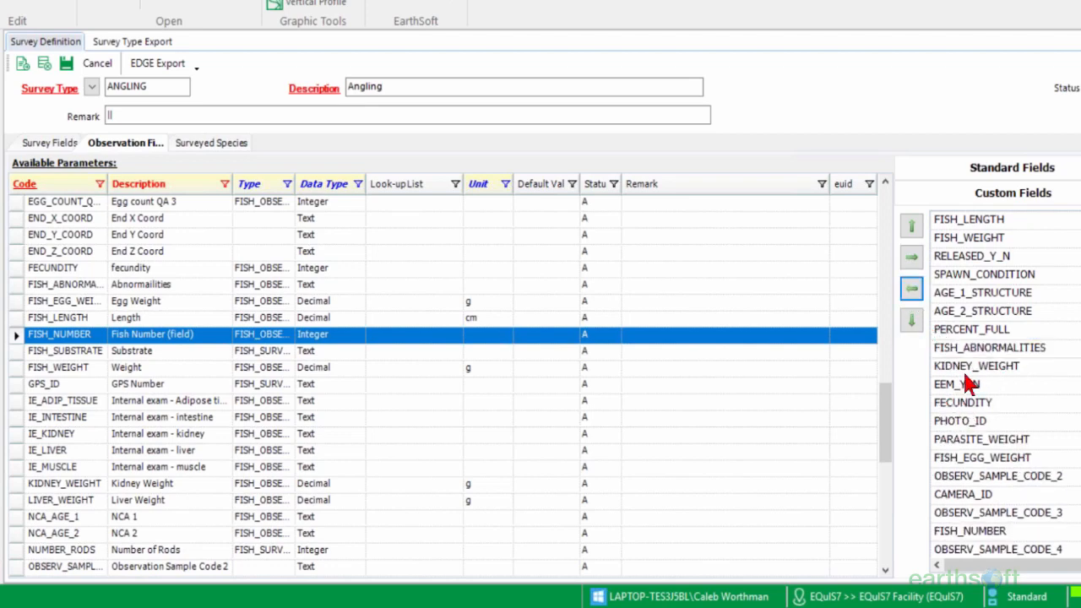
pyautogui.click(967, 365)
pyautogui.click(912, 289)
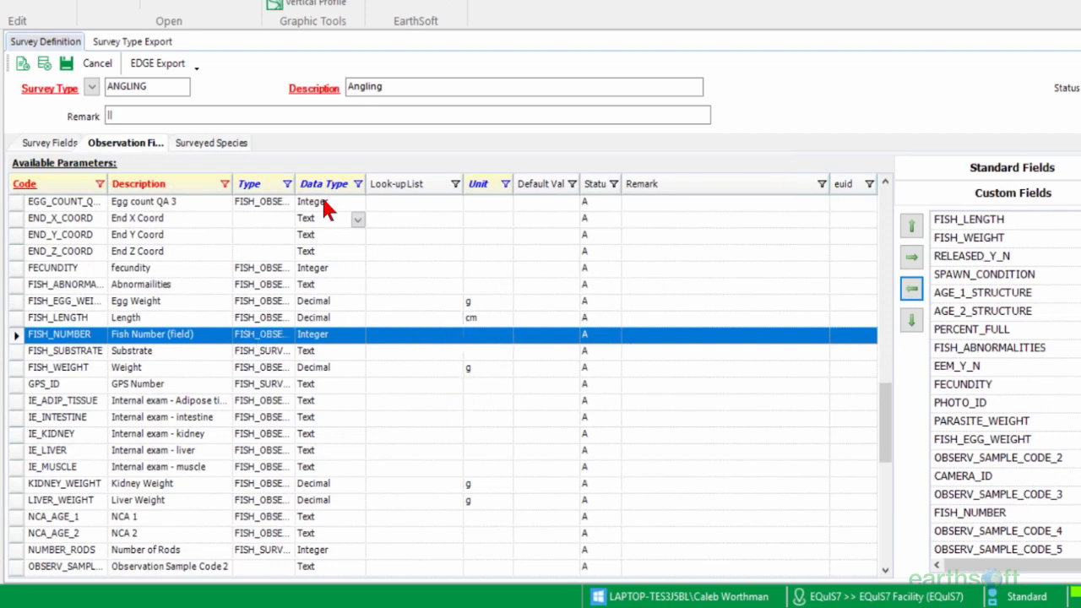
# - Remove the BSB taxonomy code from the species to be surveyed and return to the survey fields
pyautogui.click(223, 146)
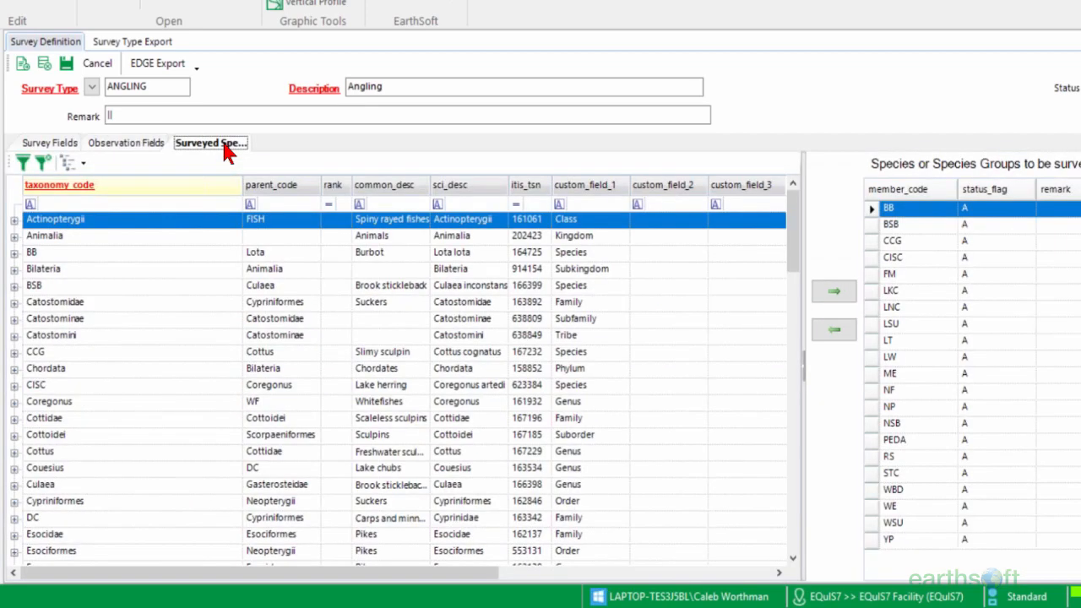
pyautogui.click(834, 329)
pyautogui.click(875, 224)
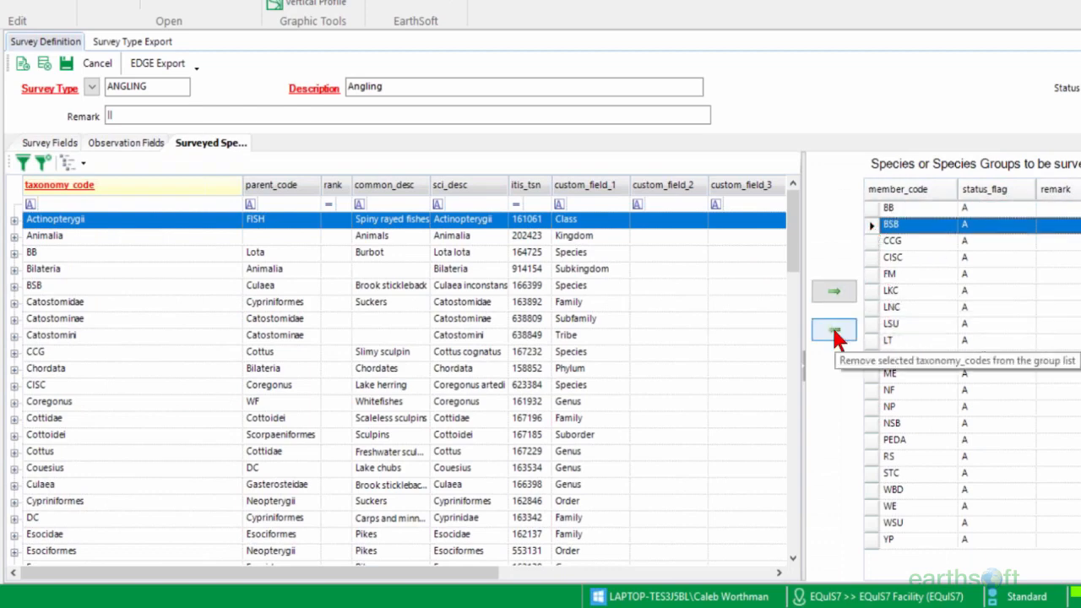
pyautogui.click(833, 329)
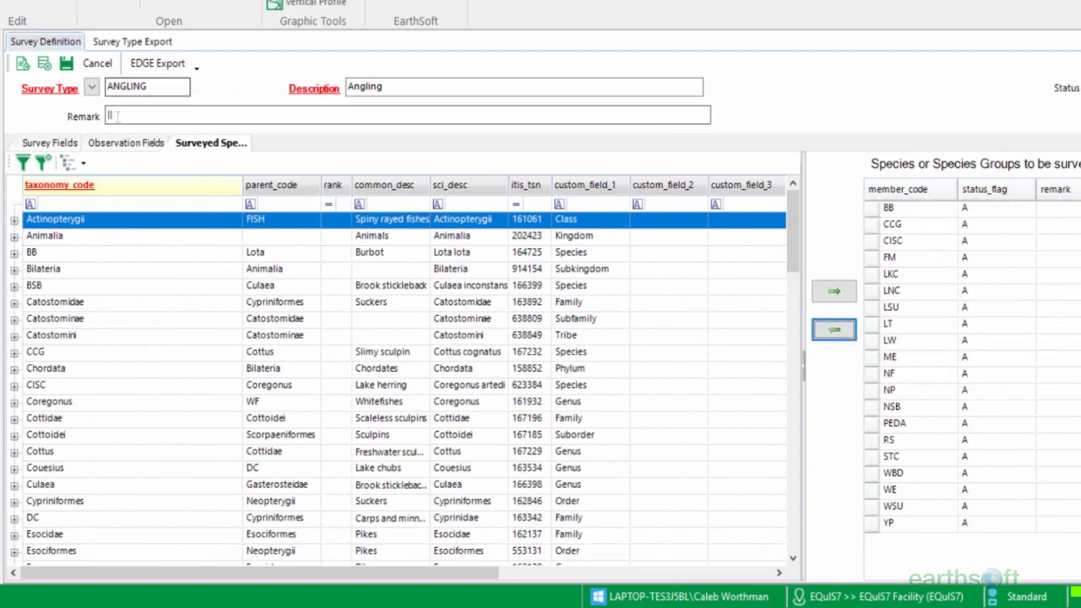
pyautogui.click(34, 144)
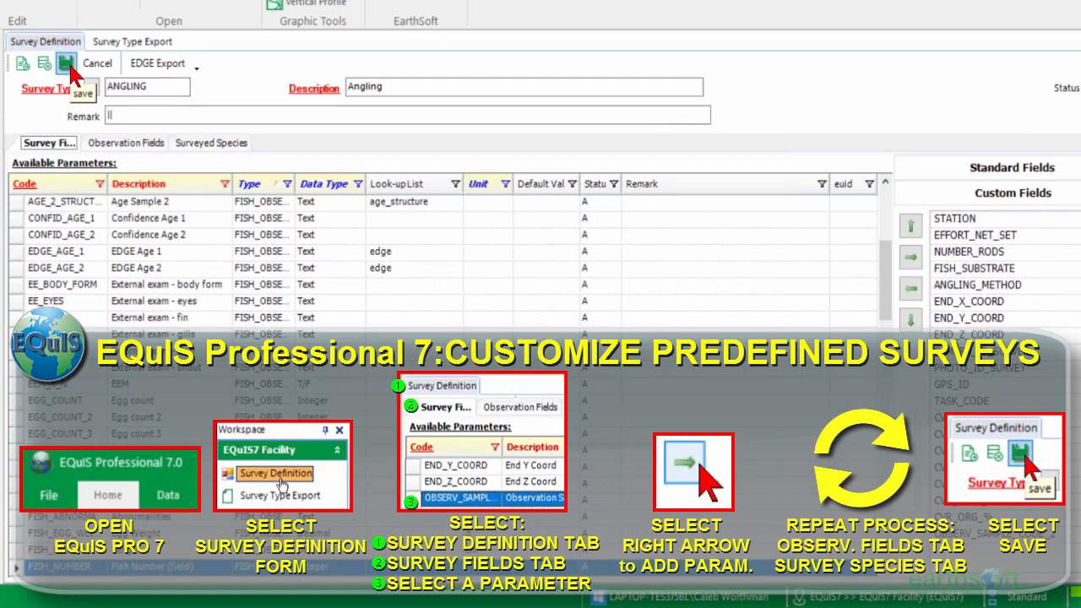
# - Save the customized ANGLING survey definition
pyautogui.click(68, 65)
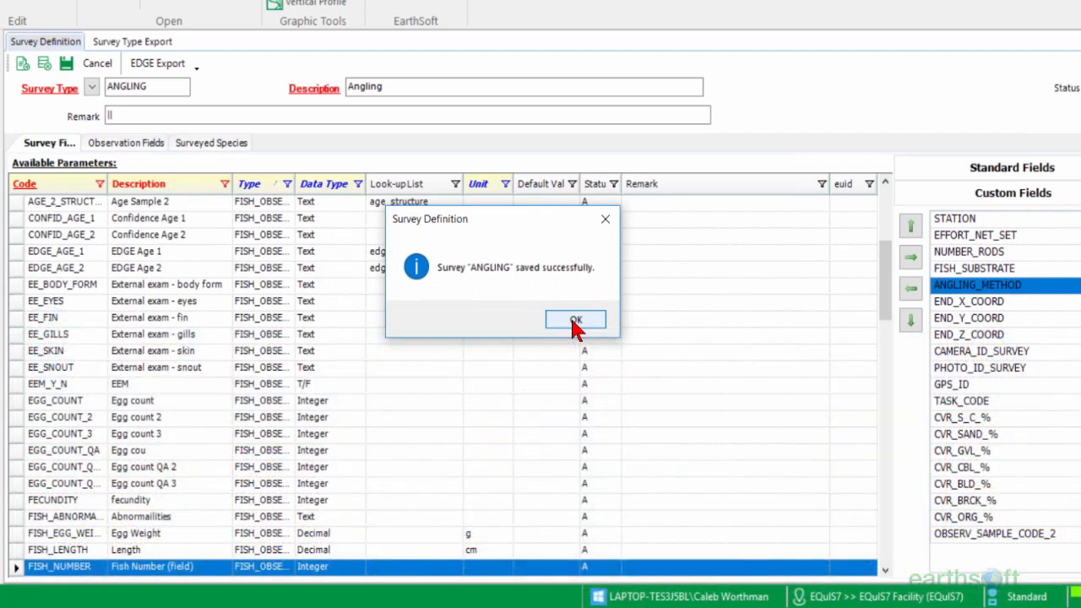
pyautogui.click(575, 320)
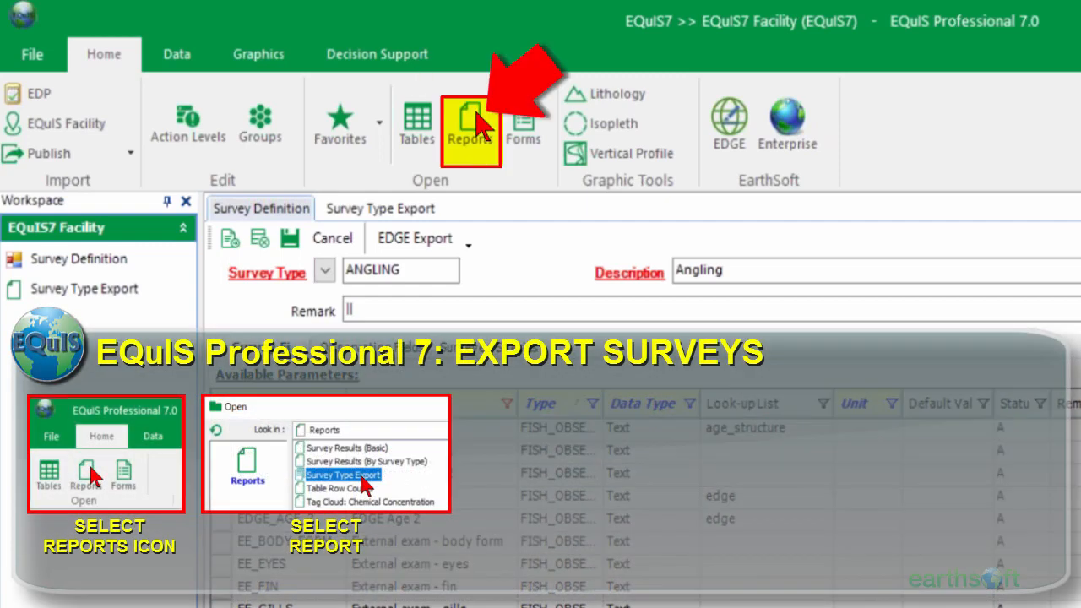
# - Open a new Survey Type Export report from the list of available reports
pyautogui.click(466, 126)
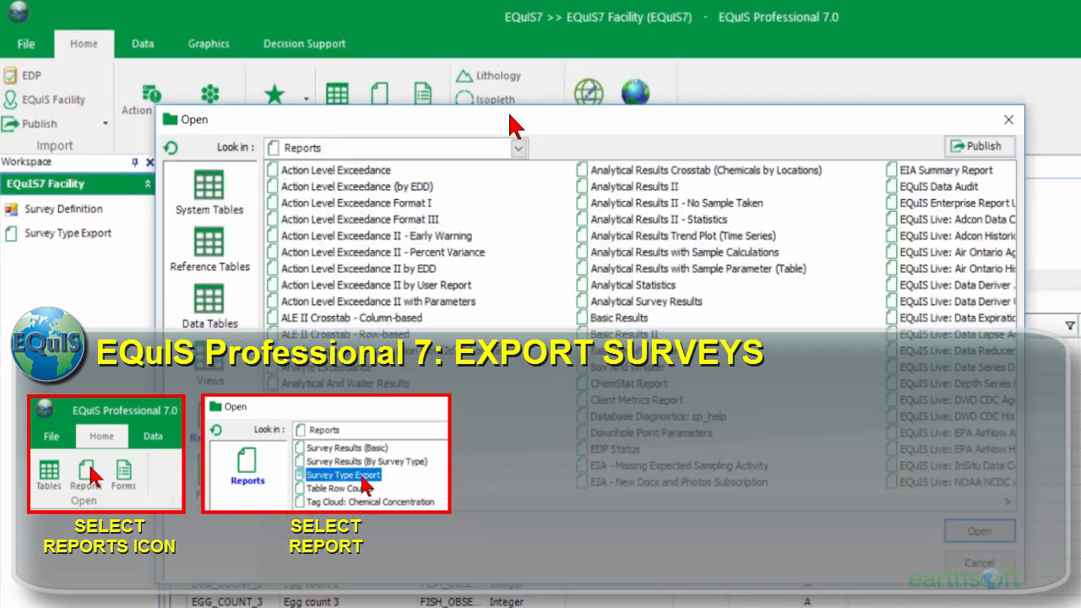
pyautogui.moveTo(494, 502); pyautogui.dragTo(917, 502)
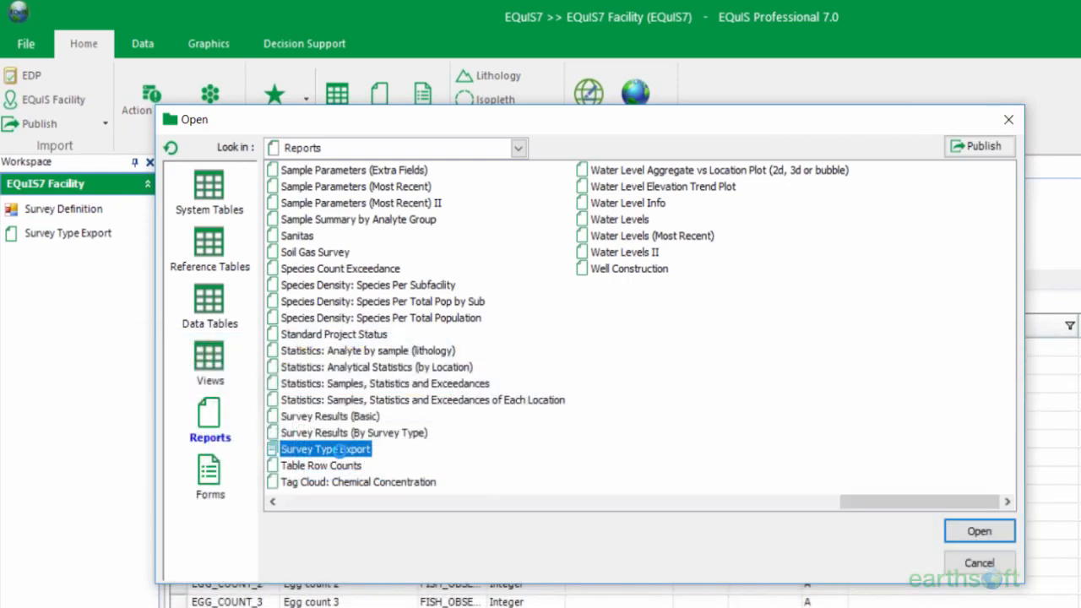
pyautogui.doubleClick(339, 450)
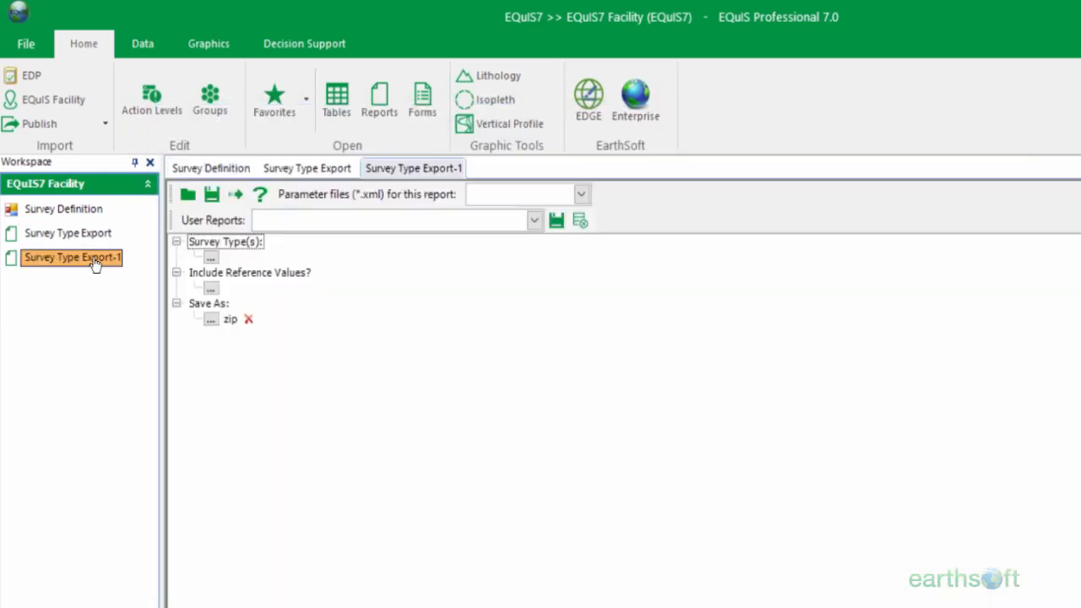
pyautogui.click(96, 263)
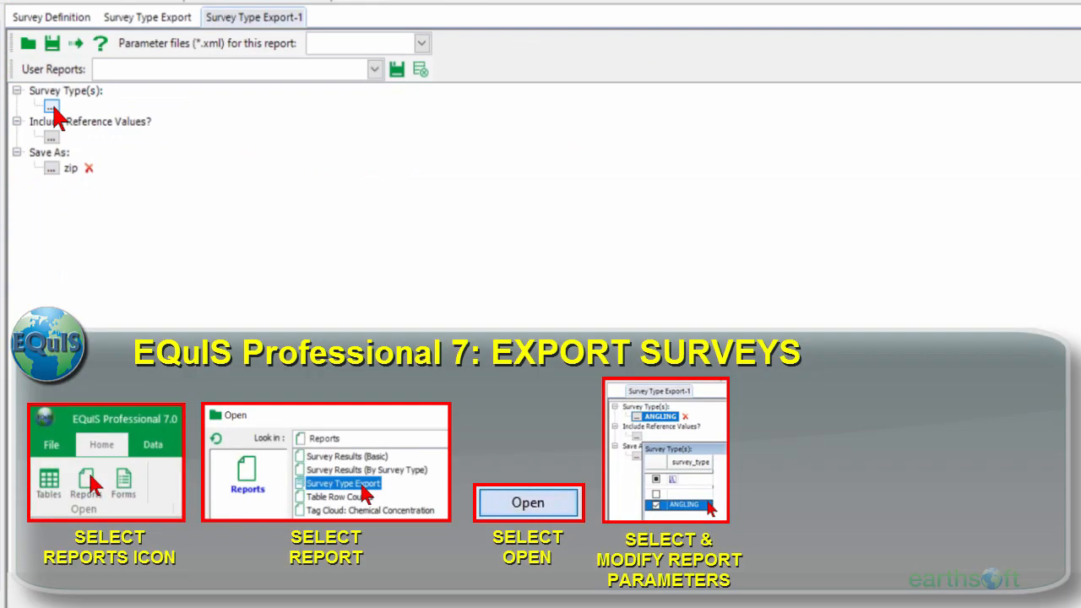
# - Set the export report's survey type to ANGLING and its Include Reference Values option to Y
pyautogui.click(51, 106)
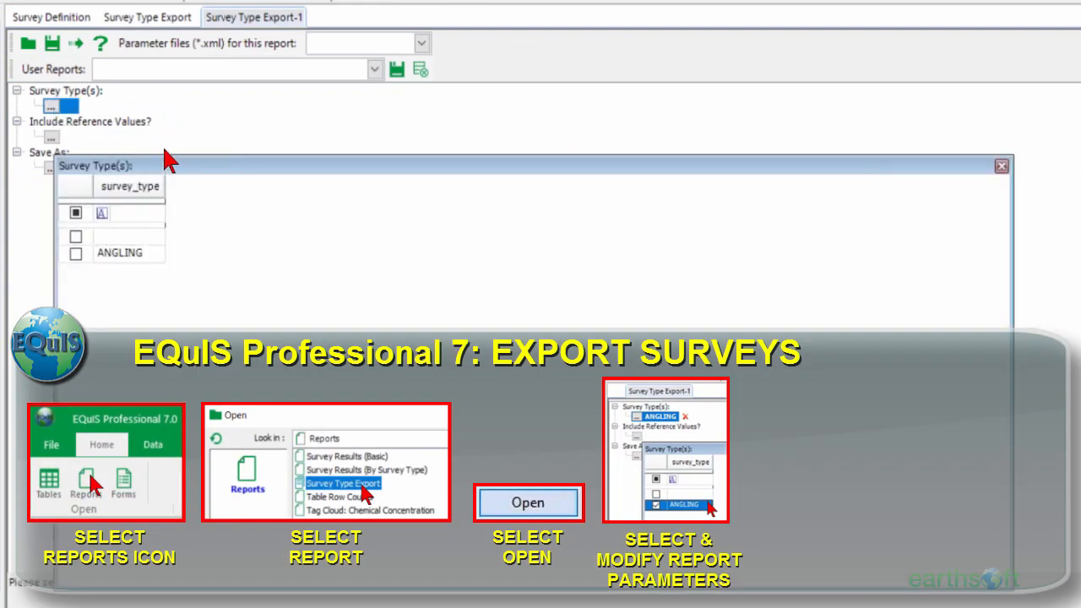
pyautogui.click(82, 245)
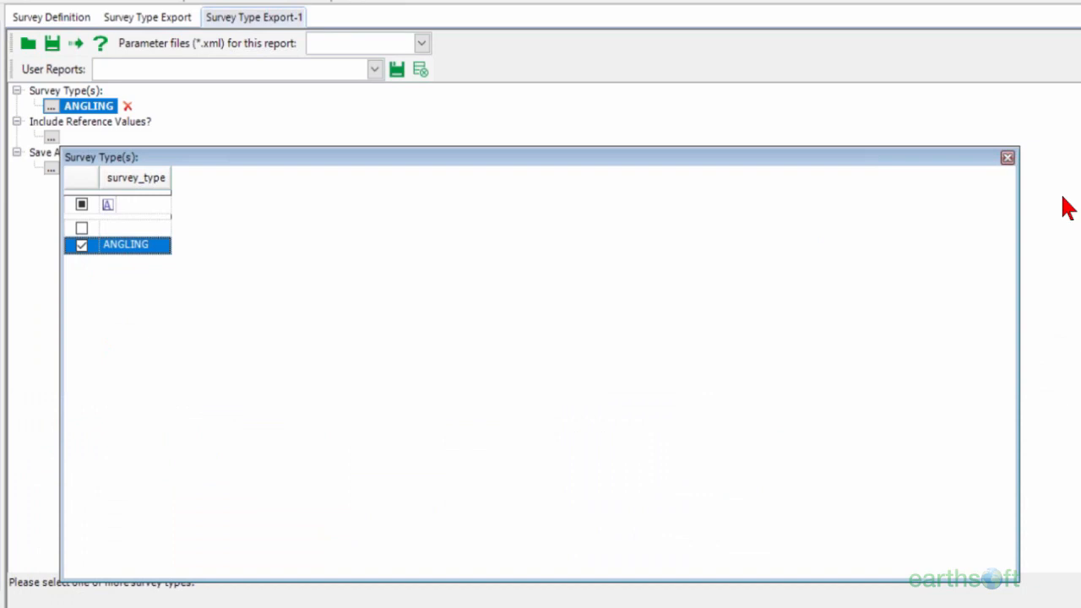
pyautogui.click(1007, 158)
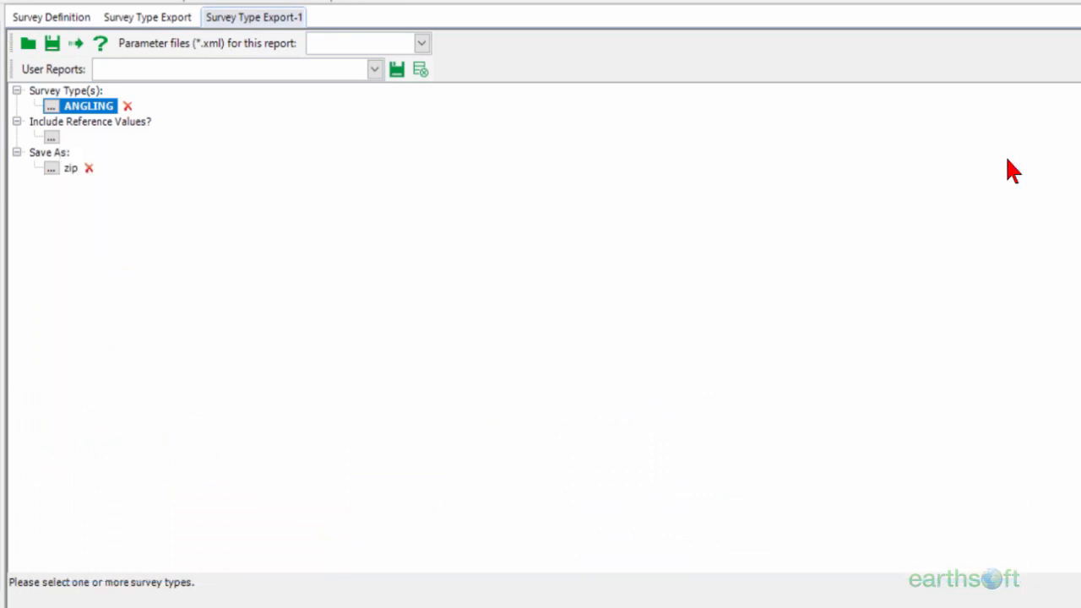
pyautogui.click(51, 137)
pyautogui.click(323, 127)
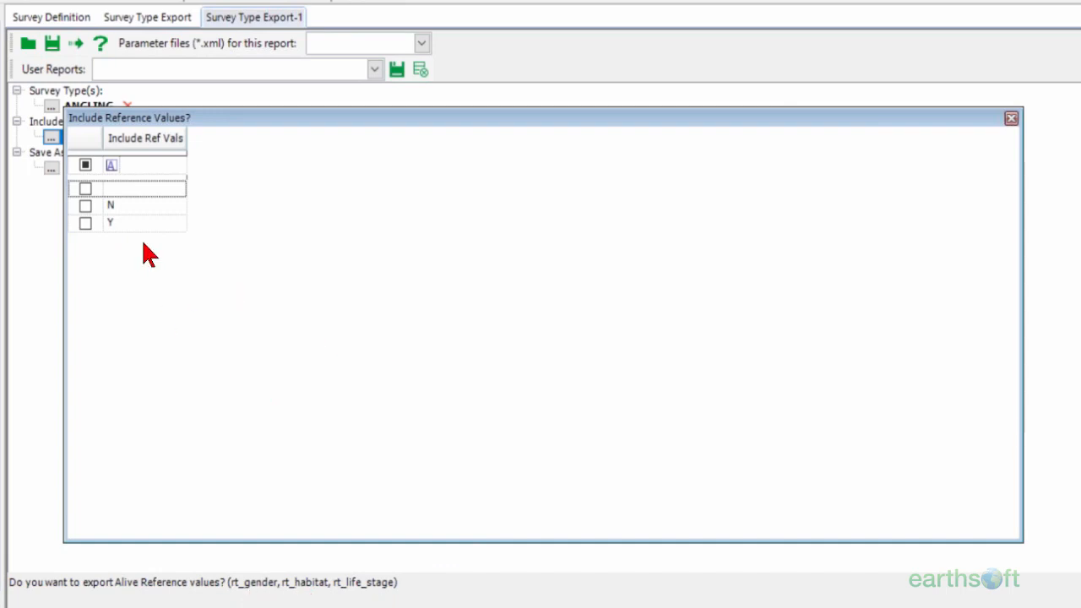
pyautogui.click(84, 223)
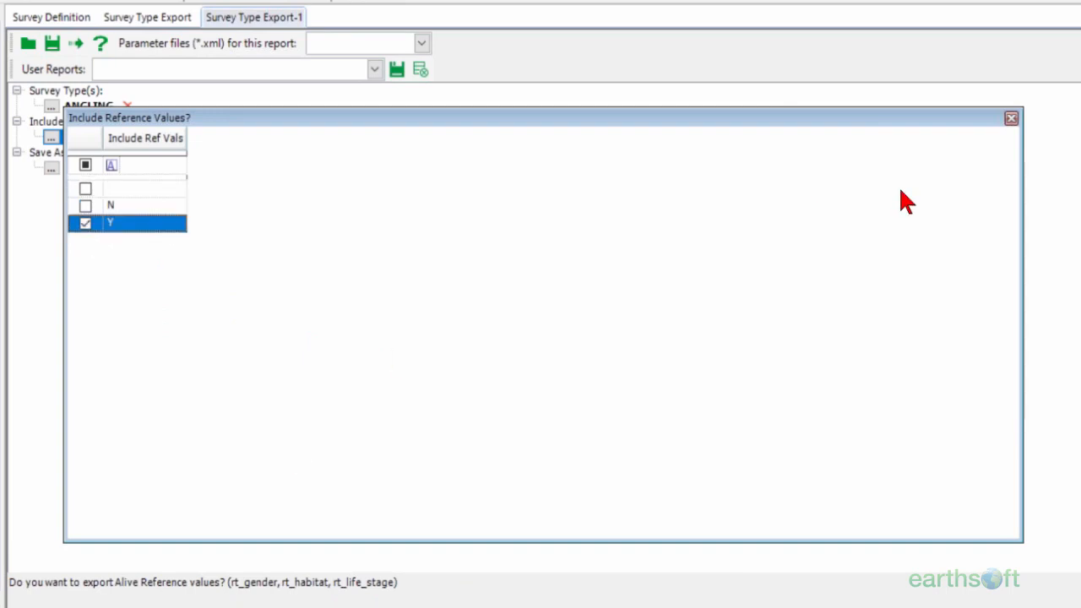
pyautogui.click(1012, 119)
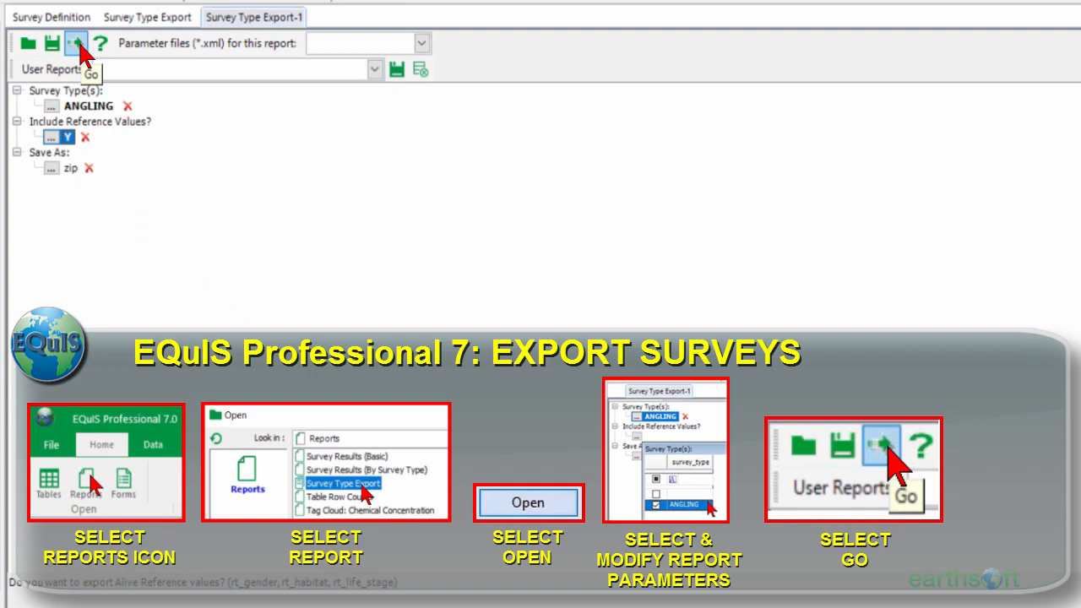
# - Run the ANGLING survey export to a zip file and return to the Survey Definition form
pyautogui.click(79, 43)
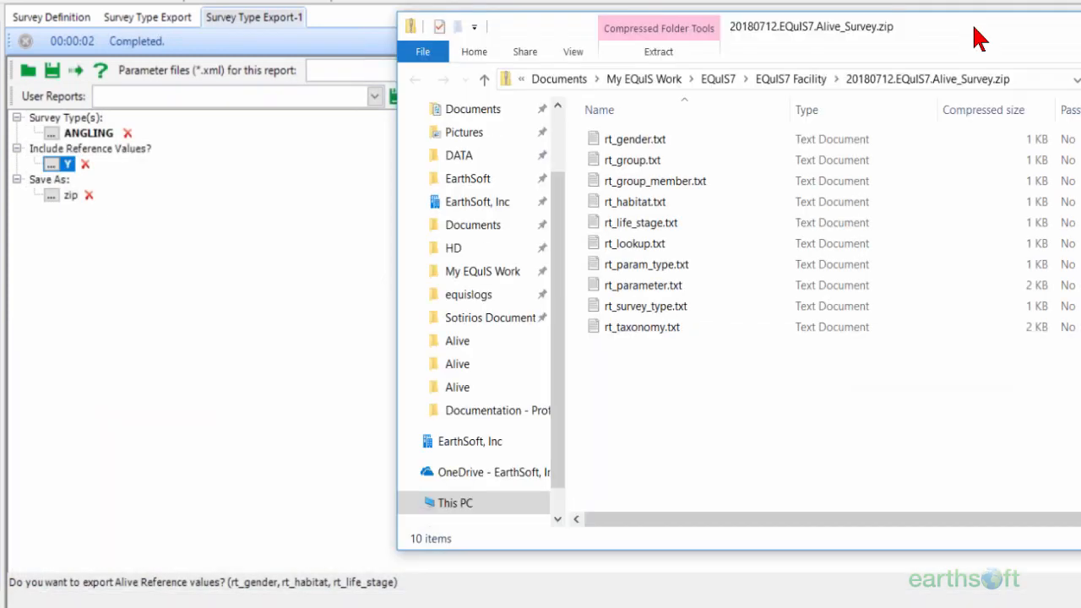
pyautogui.moveTo(973, 32); pyautogui.dragTo(733, 27)
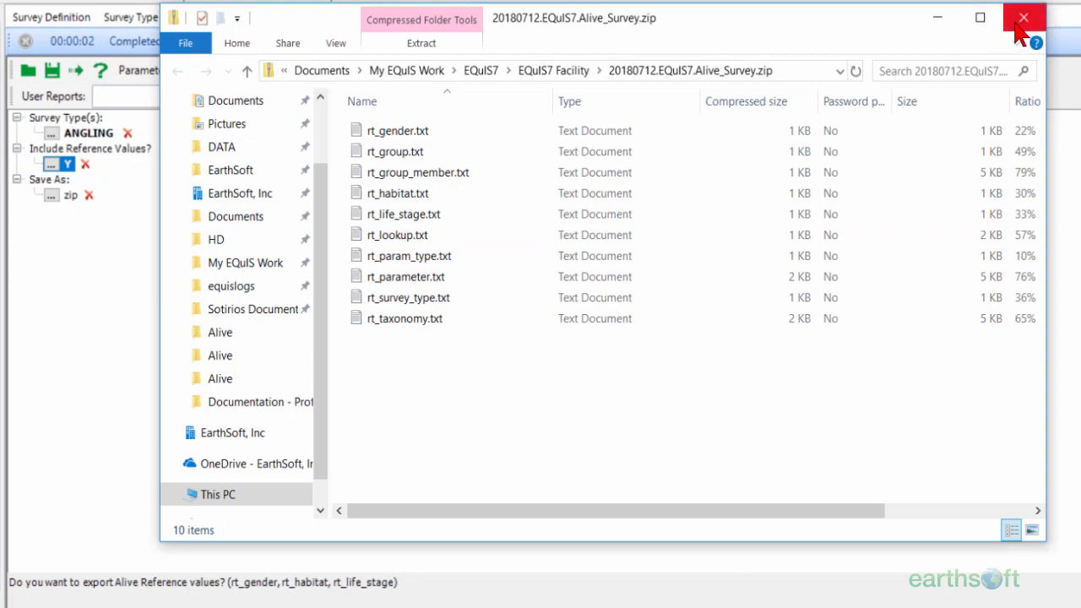
pyautogui.click(935, 21)
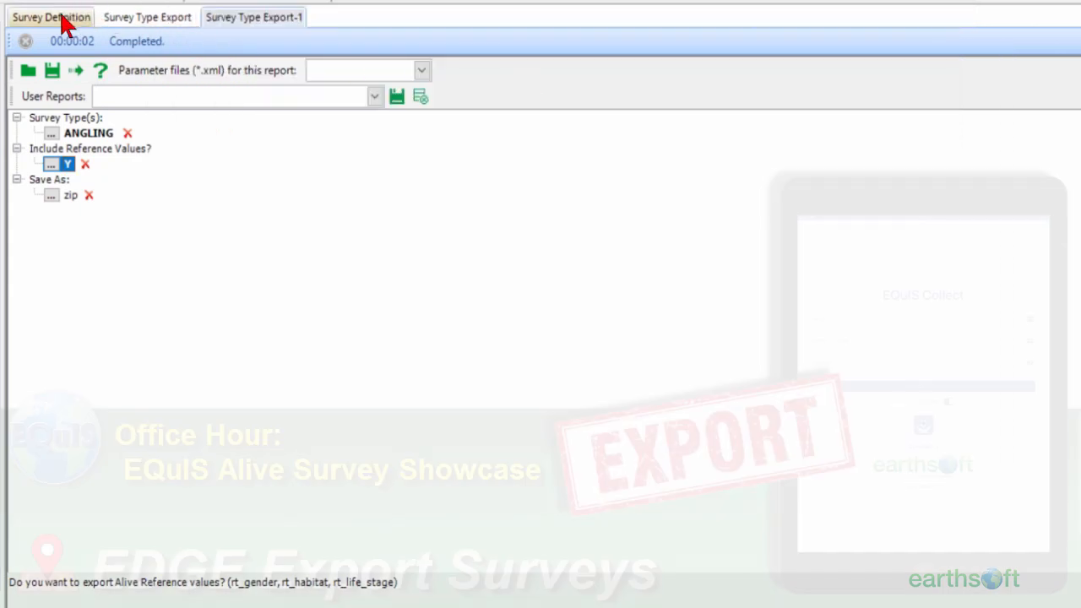
pyautogui.click(35, 20)
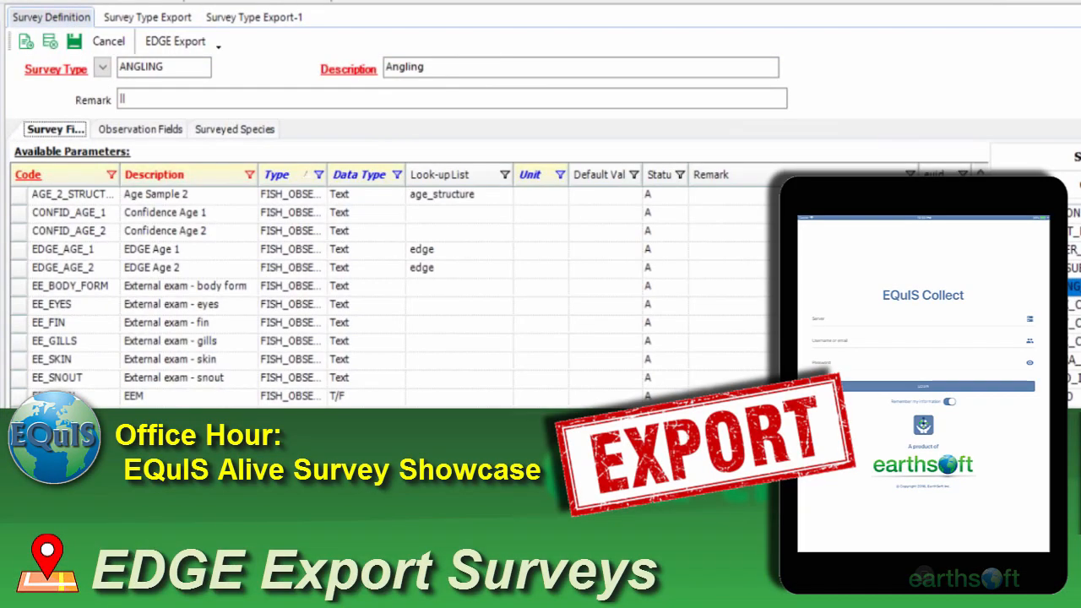